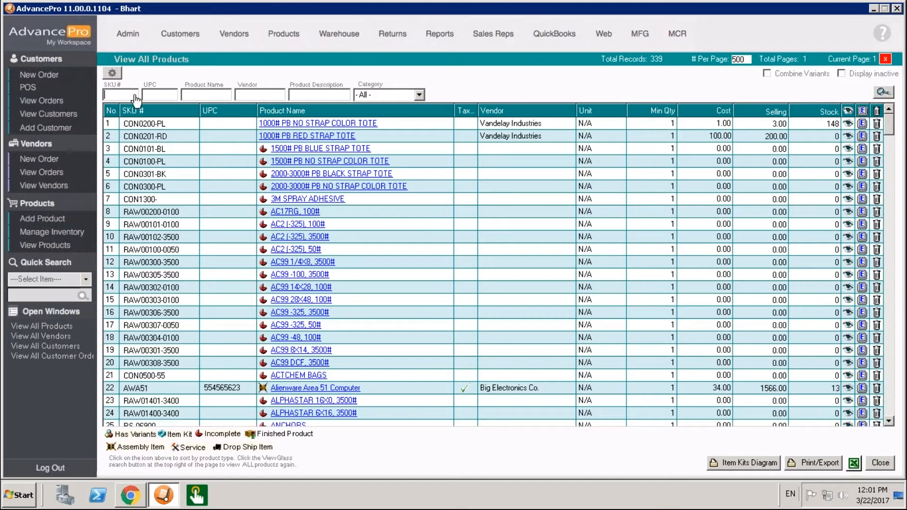
- Check the product list's display column options, and open the customer orders list to check its column options as well
left_click(113, 73)
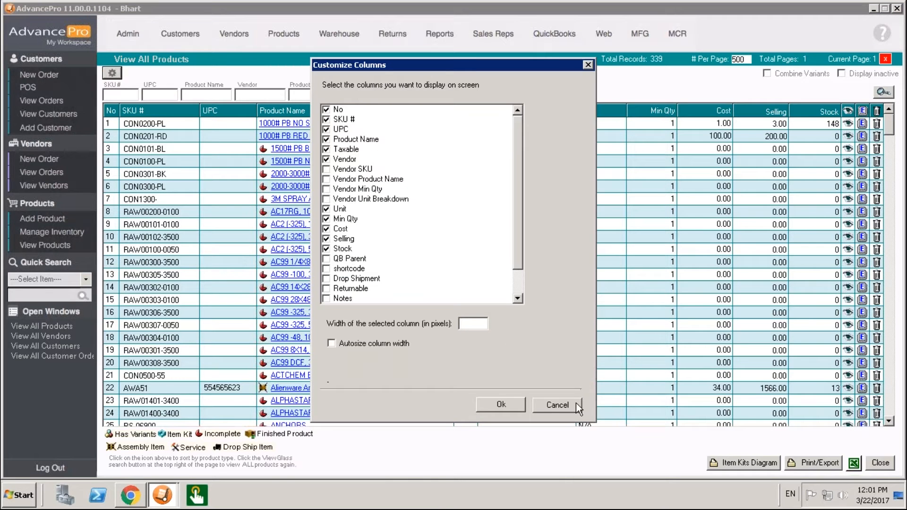
left_click(557, 404)
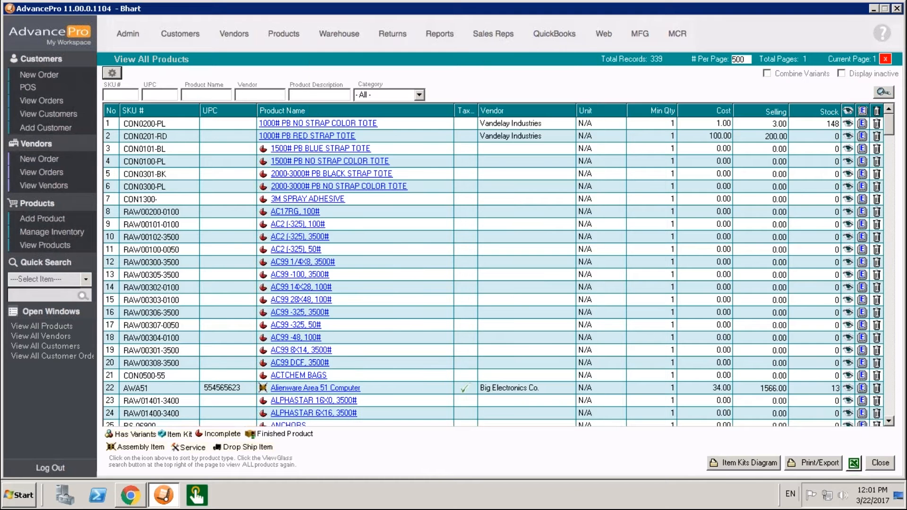
left_click(69, 103)
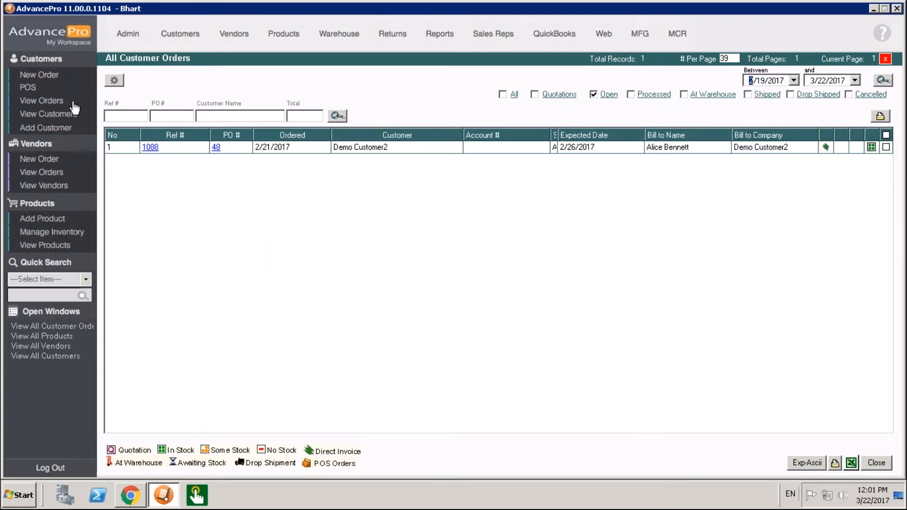
left_click(118, 82)
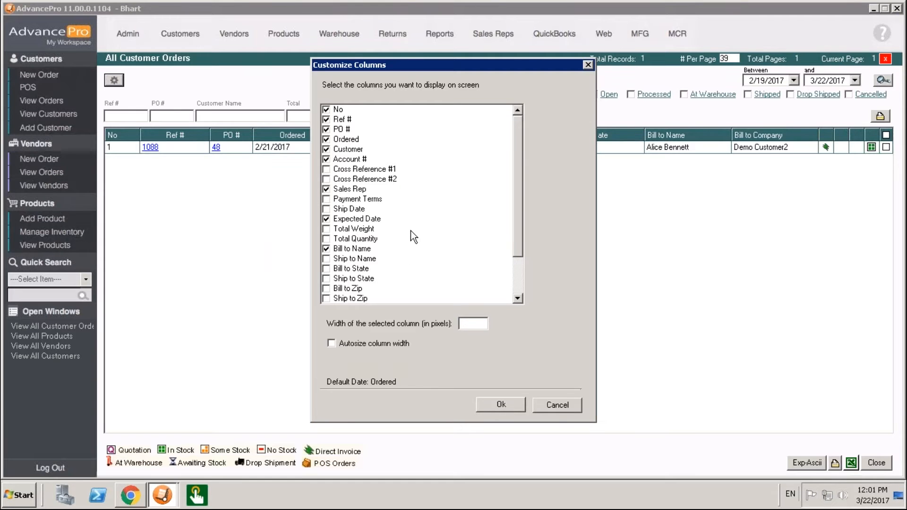
left_click(588, 65)
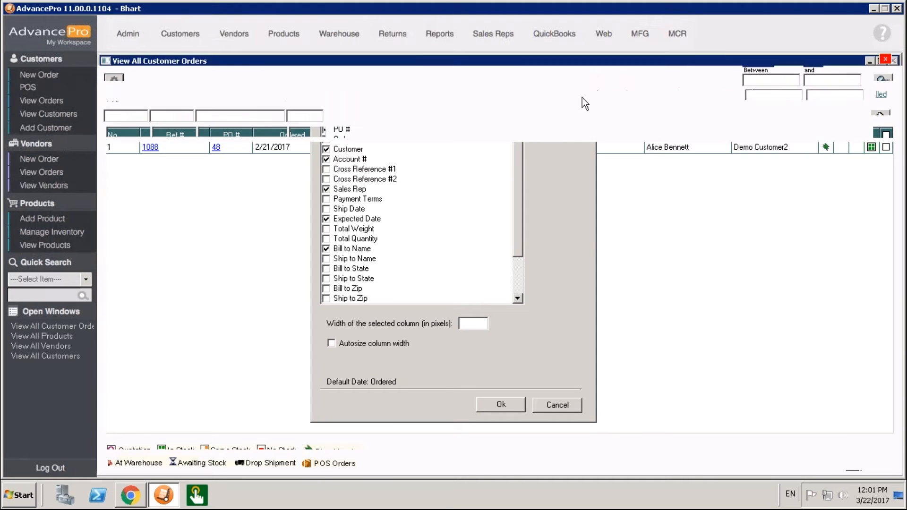
- View the customer orders one status at a time: Quotations, Open, Processed, At Warehouse, Shipped and Drop Shipped
left_click(514, 95)
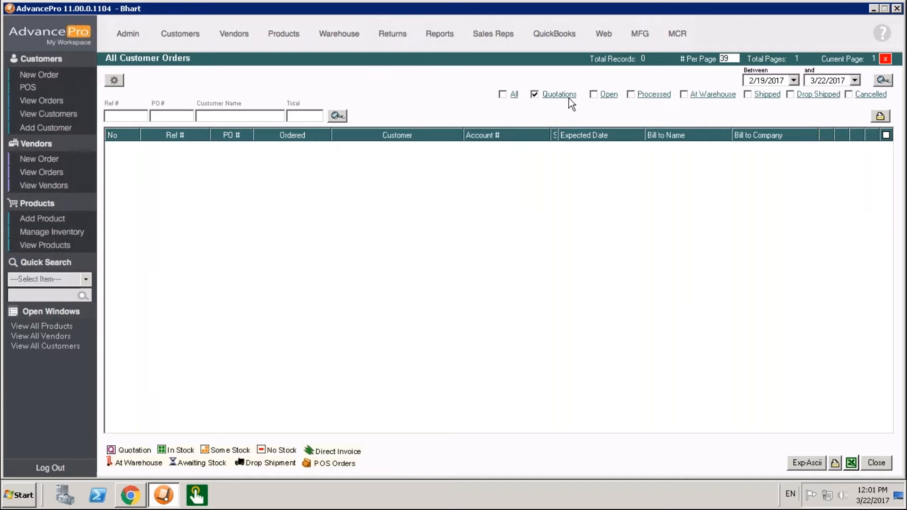
left_click(610, 95)
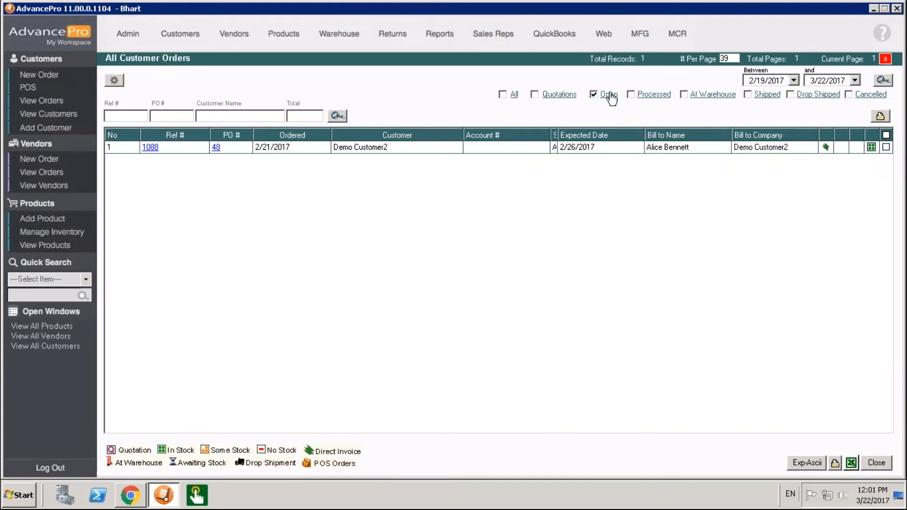
left_click(649, 95)
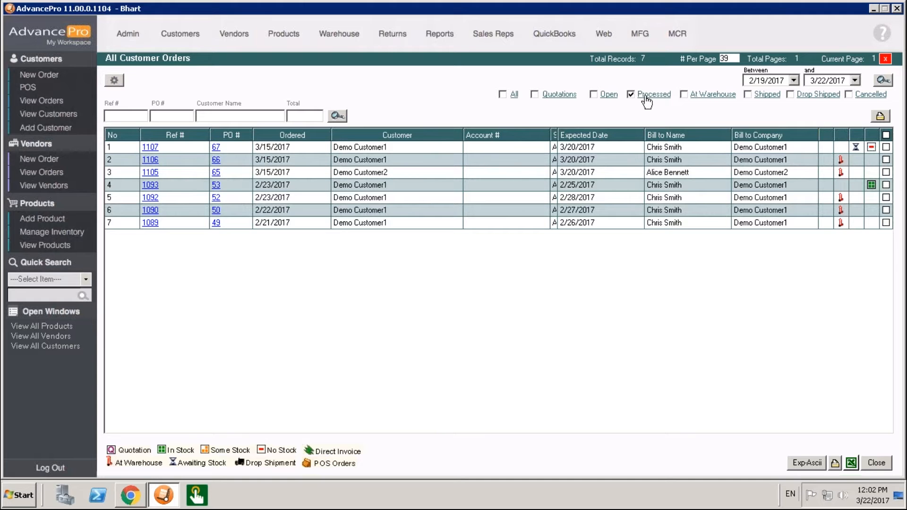
left_click(716, 96)
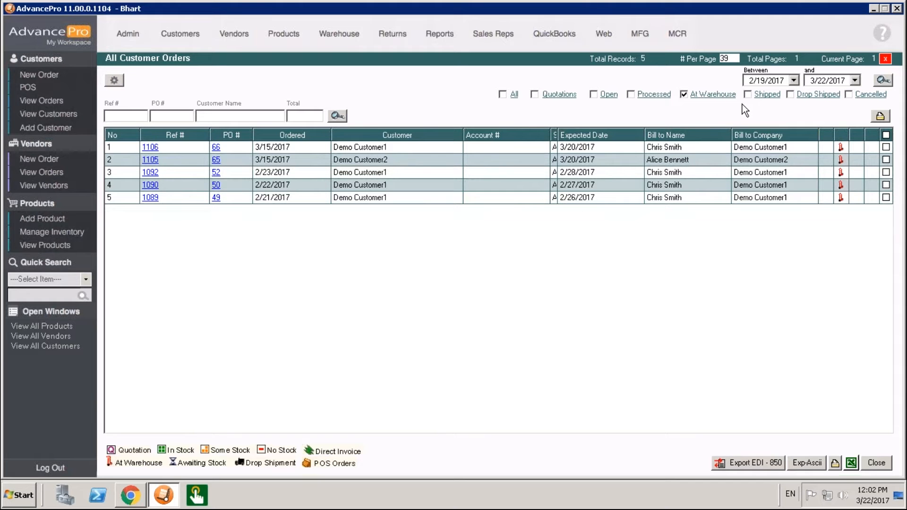
left_click(768, 96)
left_click(830, 100)
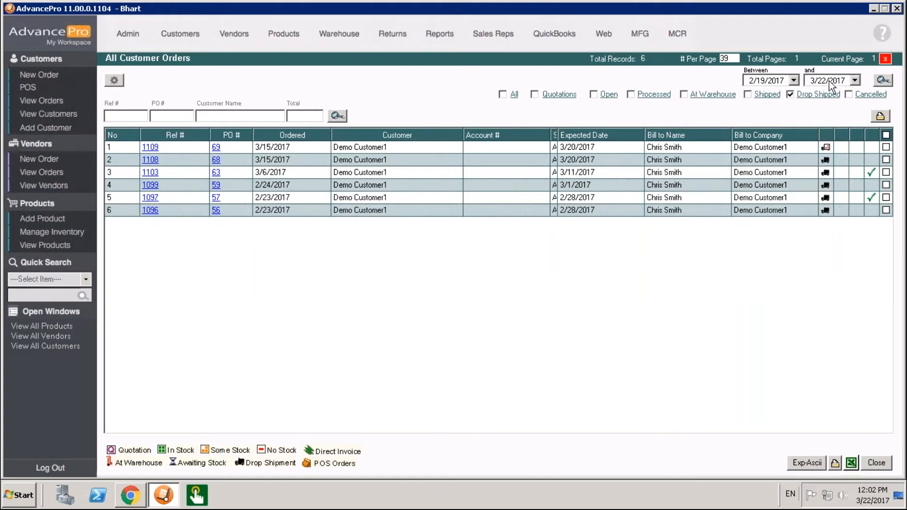
- Search customer orders by the combined statuses Quotations, Open and Processed, and repeat the search with At Warehouse added
left_click(559, 96)
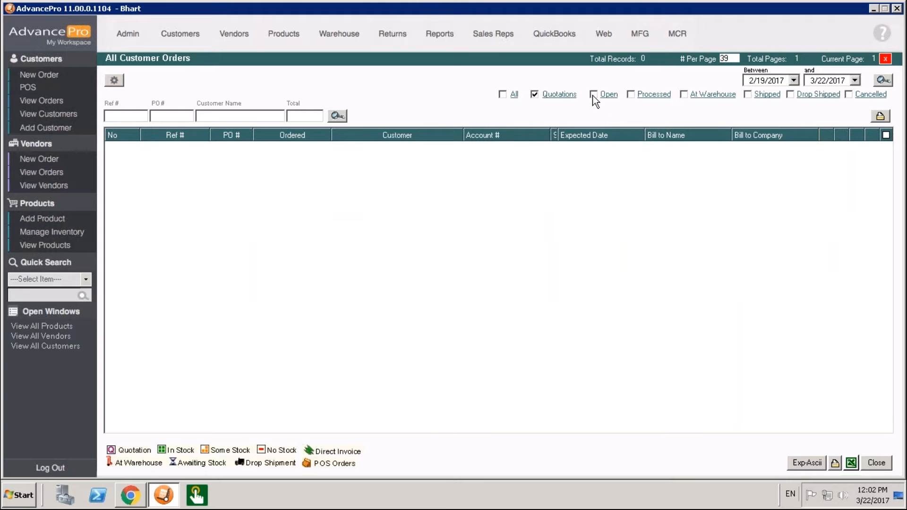
left_click(631, 94)
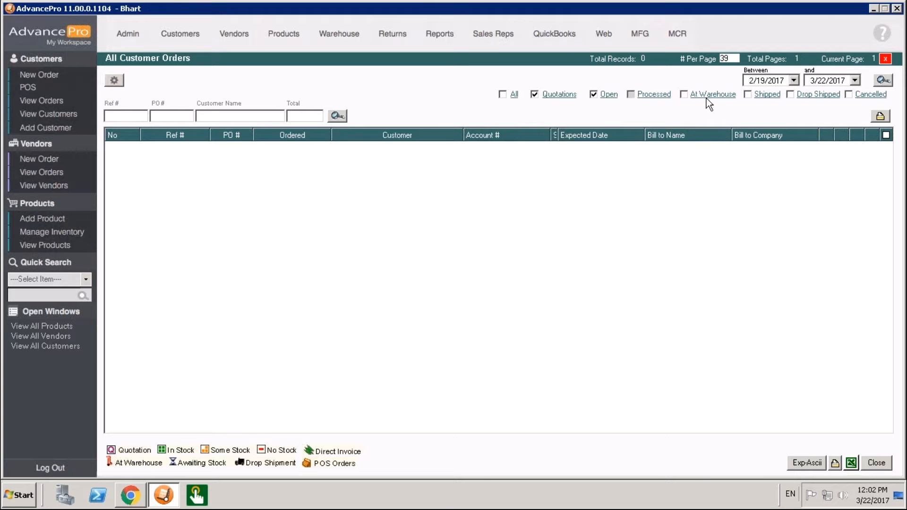
left_click(883, 81)
left_click(683, 94)
left_click(882, 80)
- List the customer orders of all statuses for the period 2/19/2017 to 3/22/2017
left_click(503, 95)
left_click(885, 81)
left_click(891, 83)
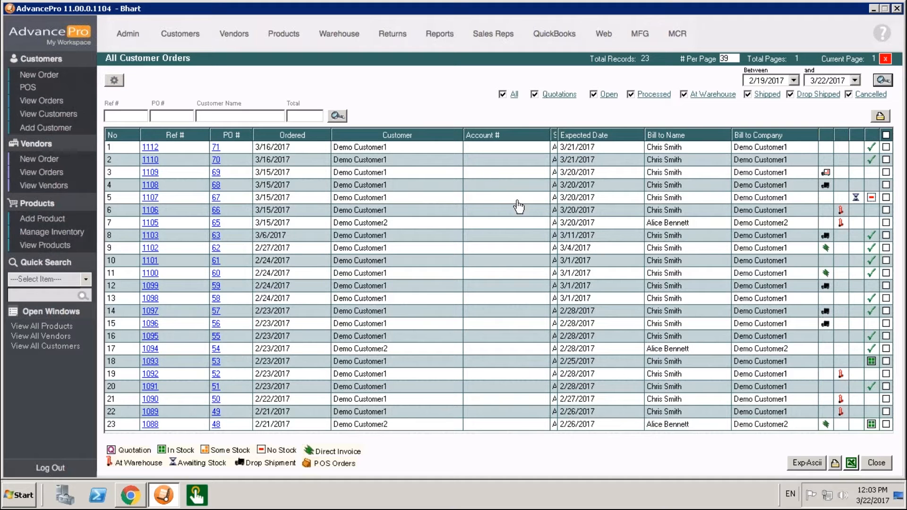
- Widen the Sales Rep column in the customer orders list so the full names fit
left_click(570, 135)
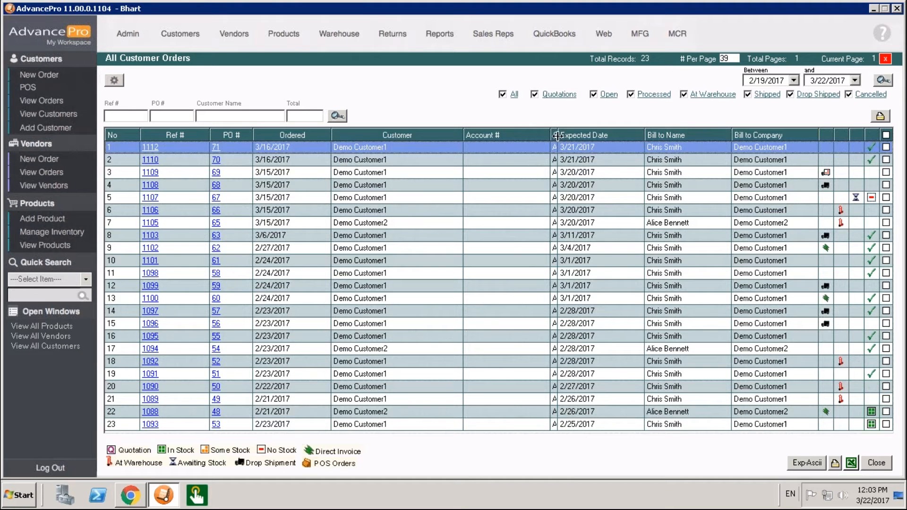
left_click_drag(570, 135, 612, 135)
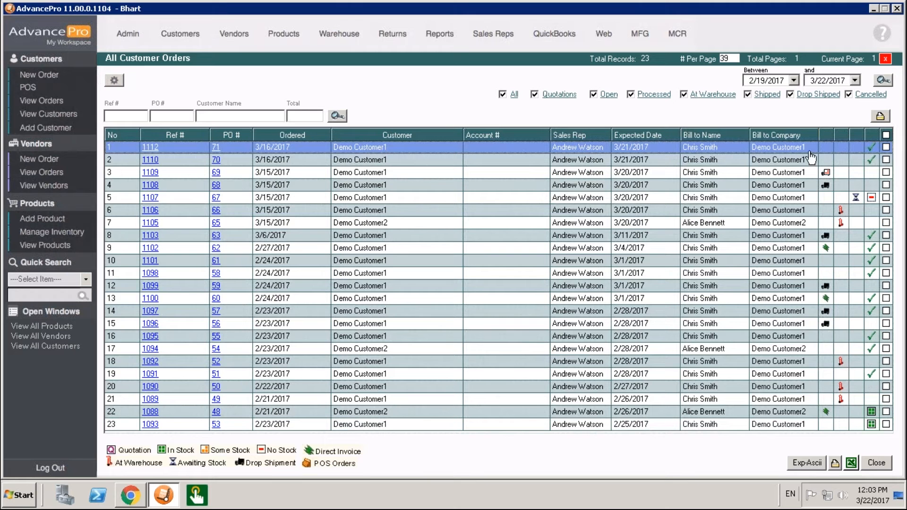
- Mark the customer orders in rows 1, 2, 3, 6 and 10 individually, and extend the selection to all listed orders
left_click(886, 147)
left_click(886, 160)
left_click(886, 172)
left_click(886, 210)
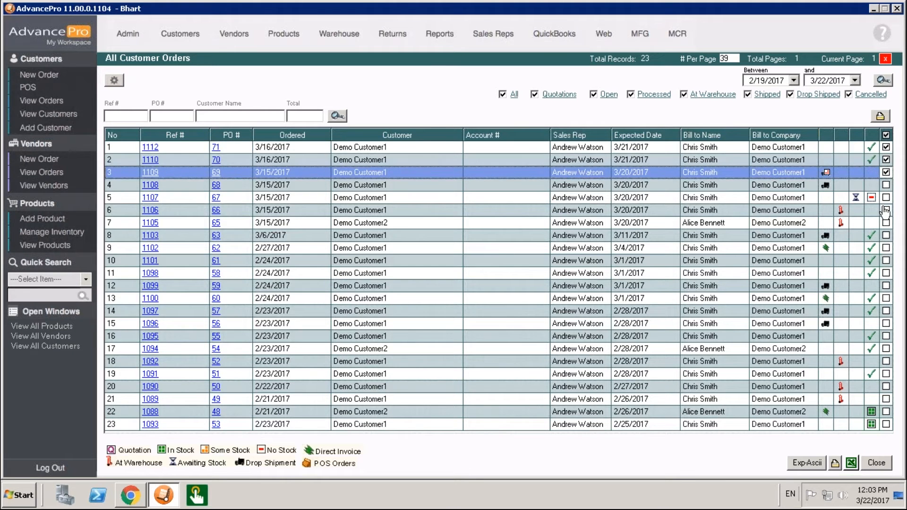
left_click(886, 260)
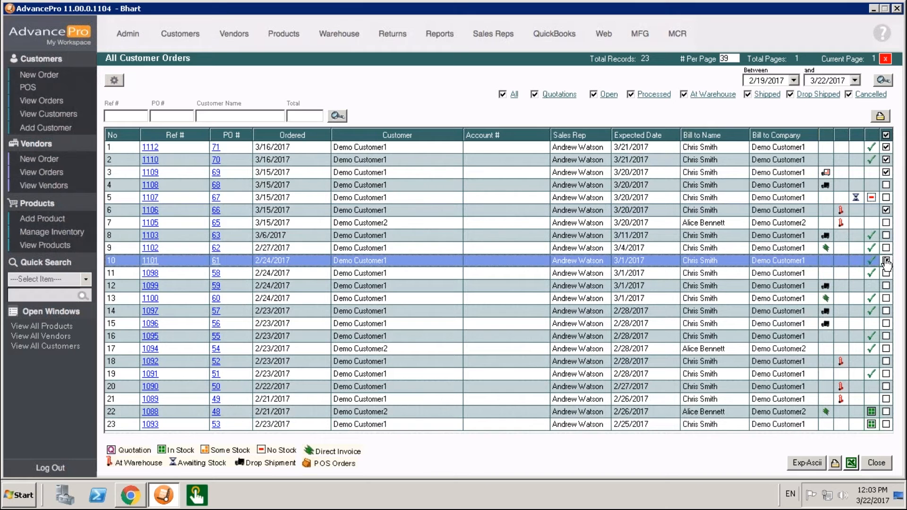
left_click(886, 136)
- Open the warehouse's list of orders to pick and select all of its orders
left_click(348, 37)
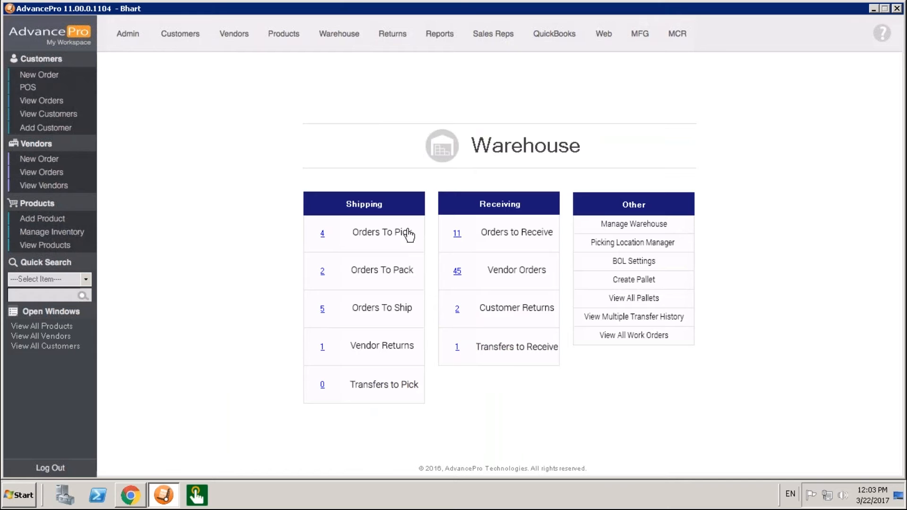
left_click(323, 235)
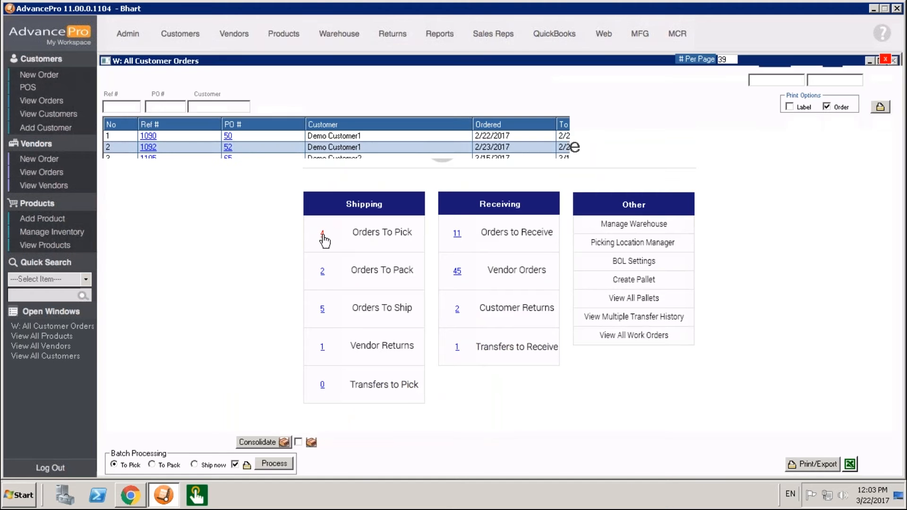
left_click(886, 124)
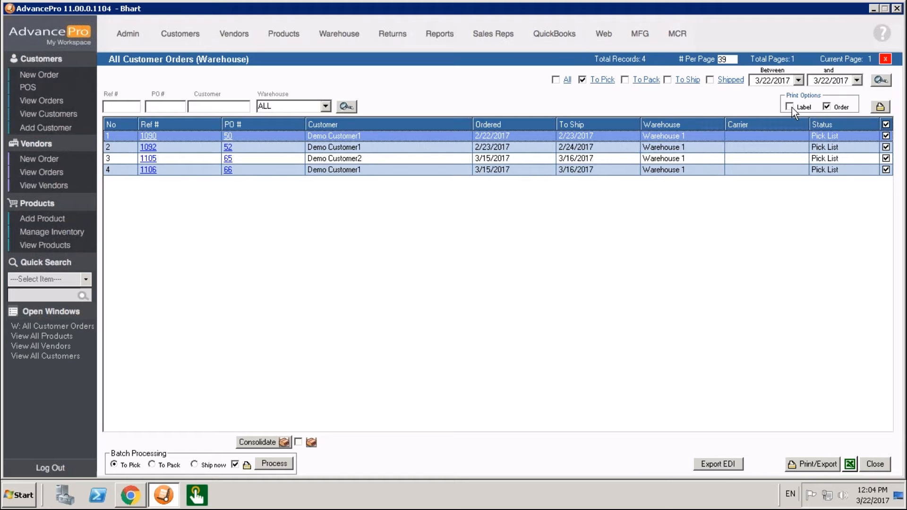
- Set the print options to Label only, and look at the sample address label in the Chrome presentation before returning to AdvancePro
left_click(825, 106)
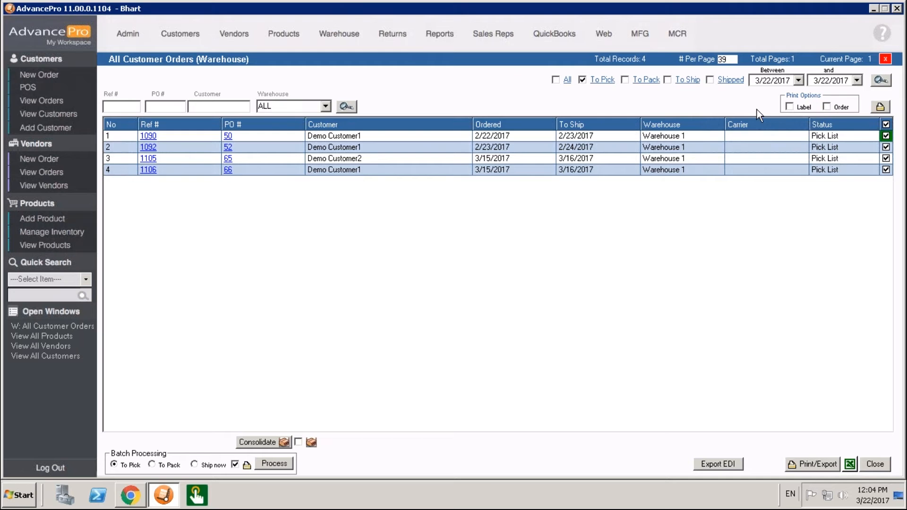
left_click(798, 109)
left_click(131, 495)
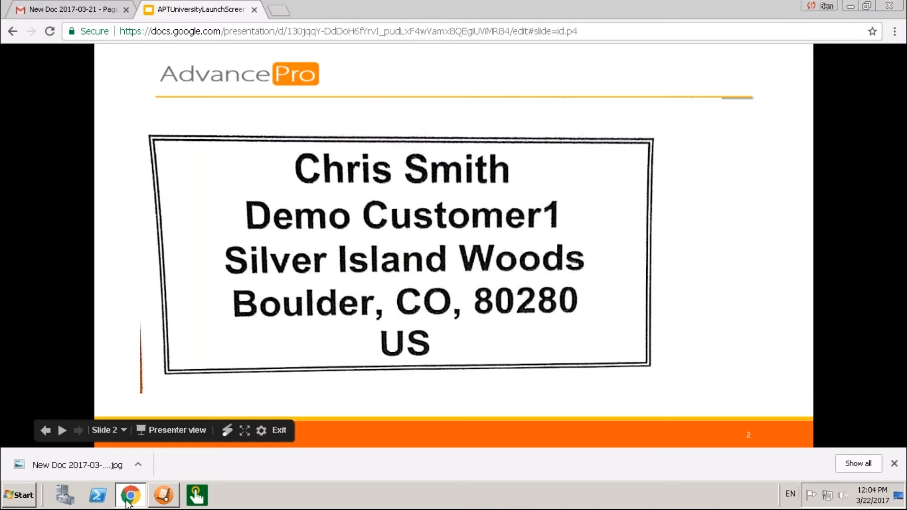
left_click(171, 499)
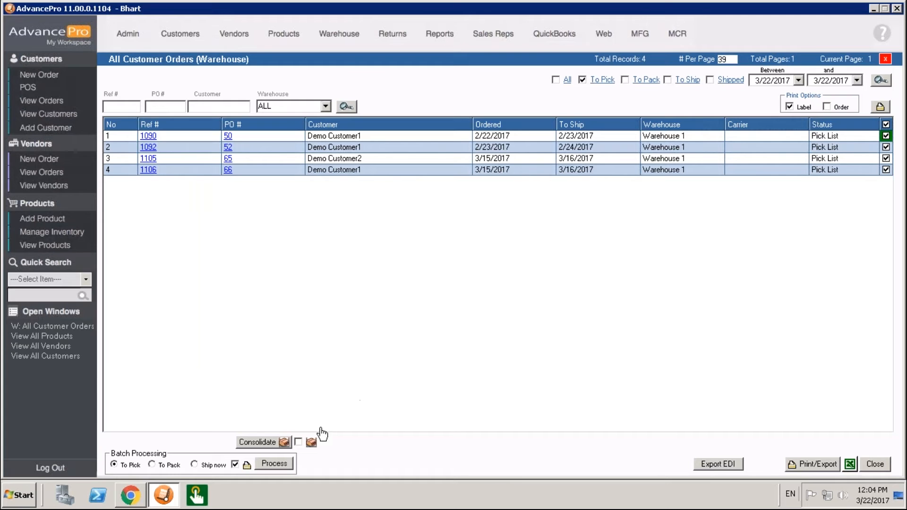
- Generate the Picking List Consolidation report for the selected warehouse orders and close it after viewing
left_click(278, 442)
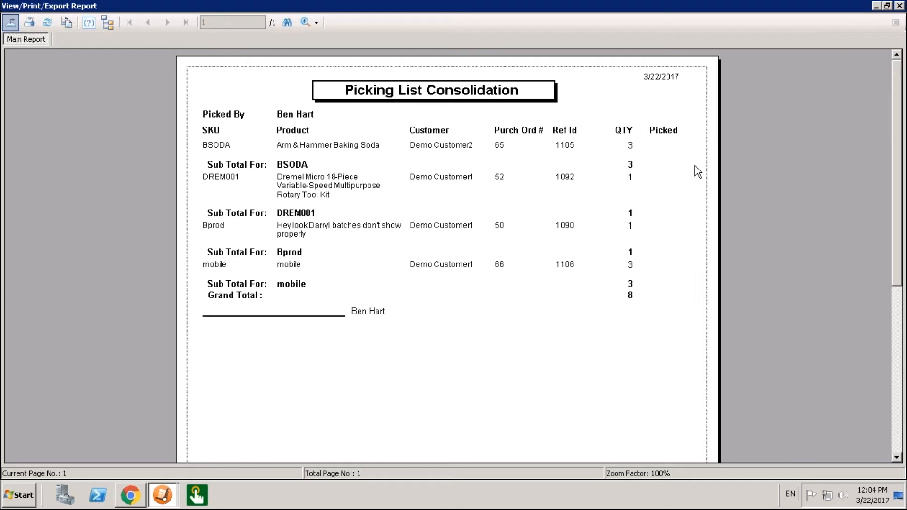
left_click(900, 7)
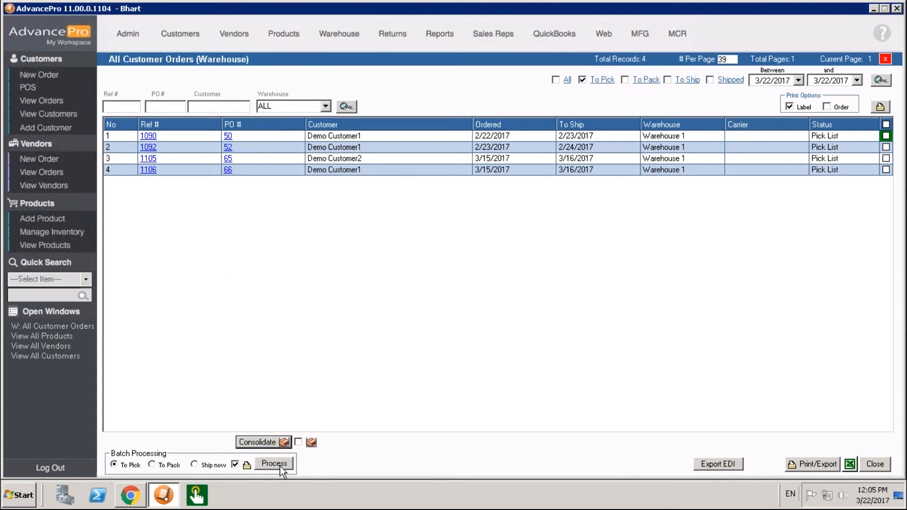
- Turn off printing for batch processing and select all orders to pick
left_click(235, 465)
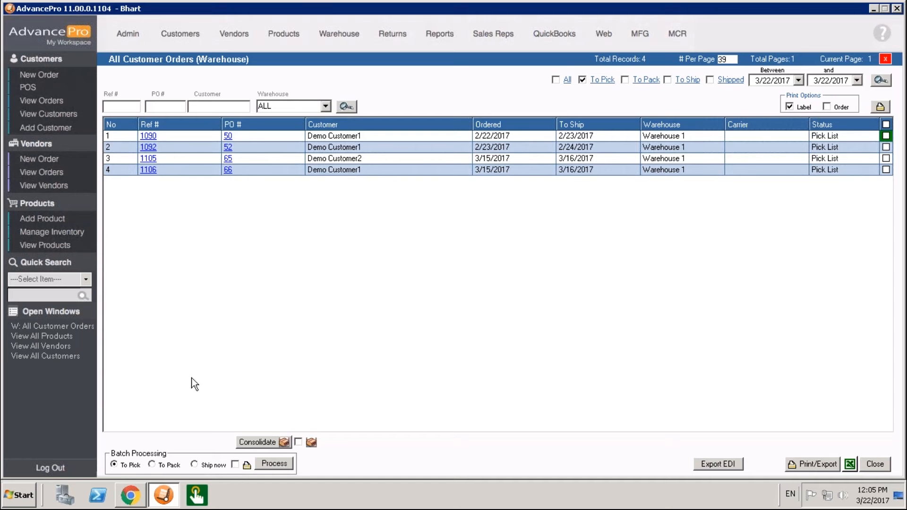
left_click(886, 126)
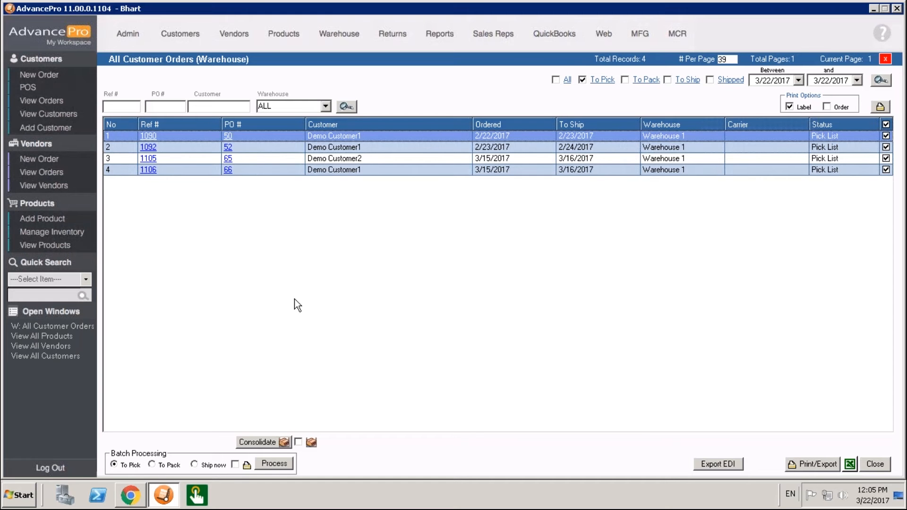
- Open the pick list of the first warehouse order to review its details, and close it
left_click(232, 137)
left_click(541, 287)
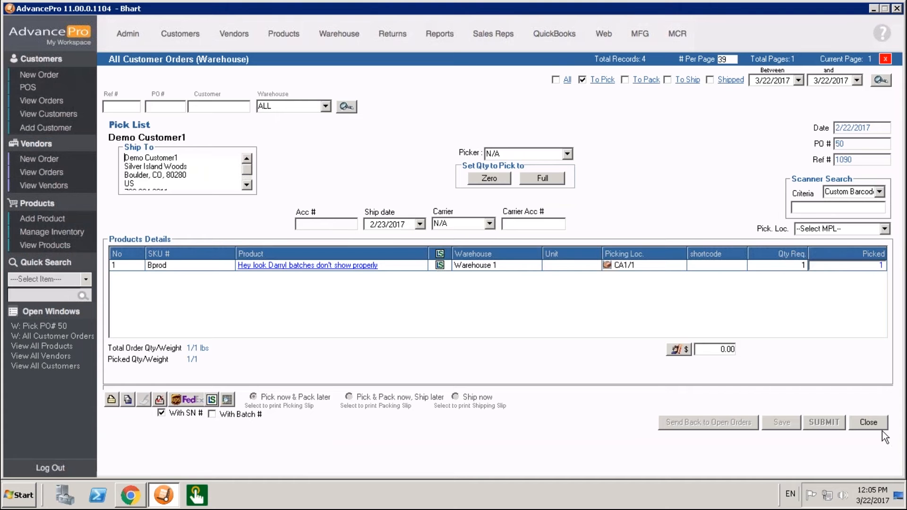
left_click(869, 422)
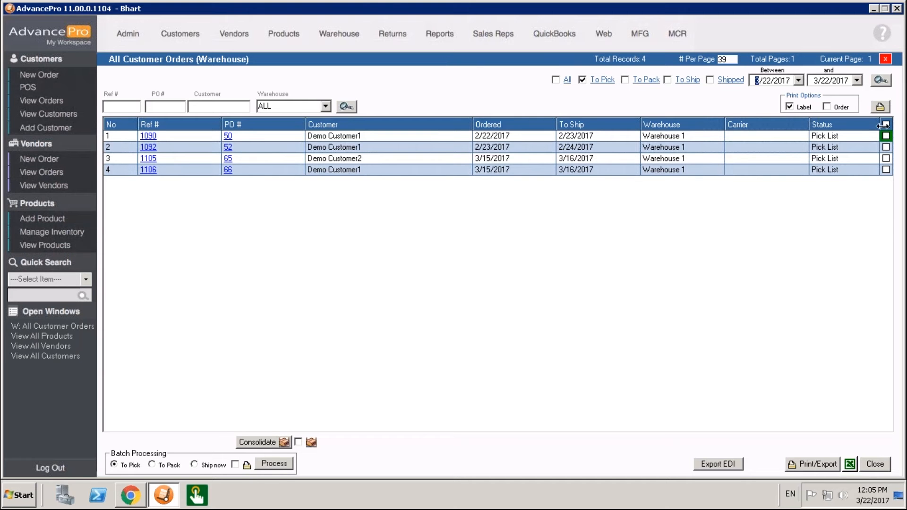
- Select all orders to pick and batch process them with the To Pick option
left_click(886, 125)
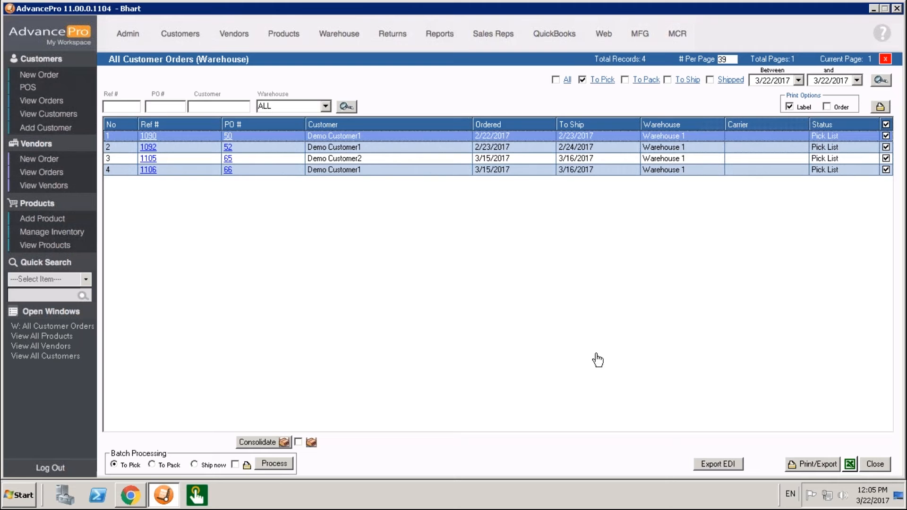
left_click(280, 463)
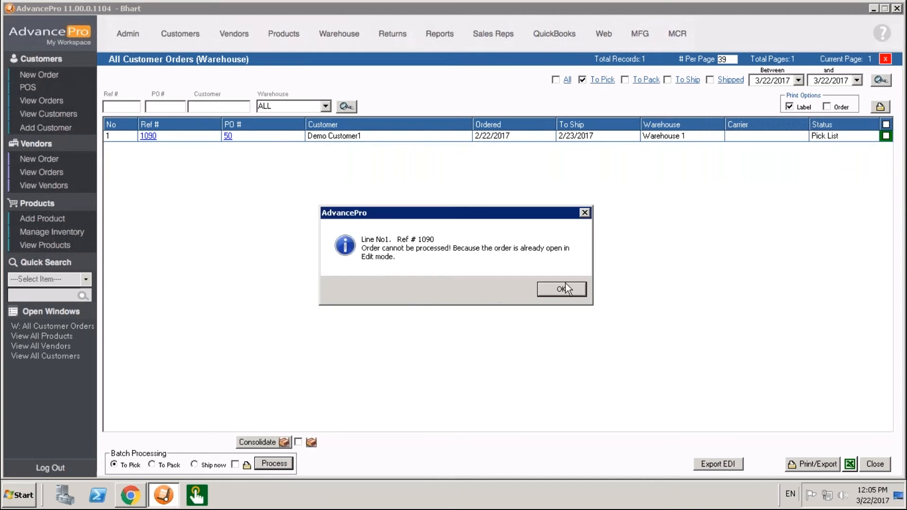
left_click(571, 294)
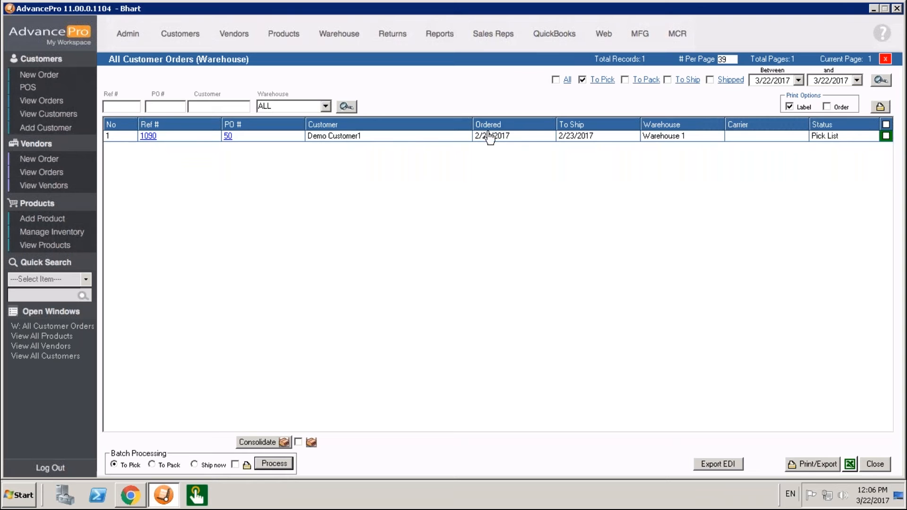
- Show the orders to pack, select all of them and batch process them with the Ship now option and printing enabled
left_click(653, 84)
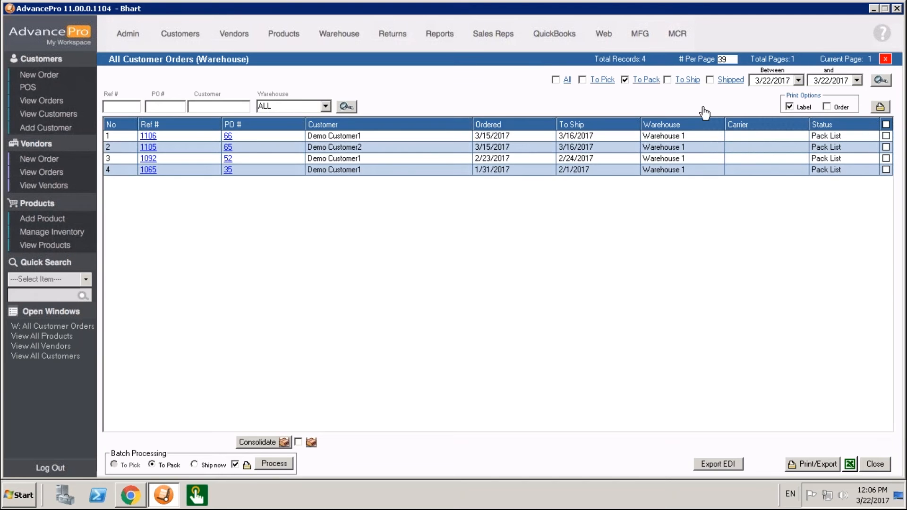
left_click(887, 125)
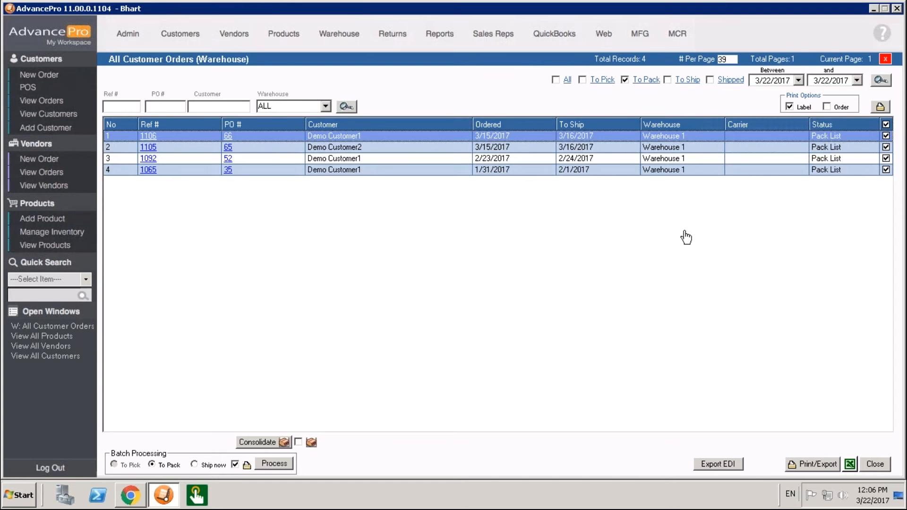
left_click(209, 465)
left_click(274, 466)
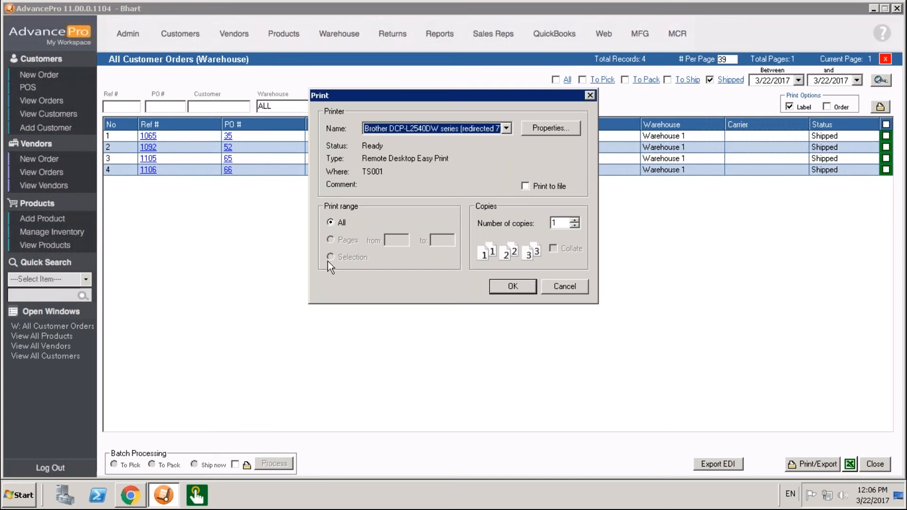
- Cancel the print job, open the first pending customer invoice to review it, and close it
left_click(562, 290)
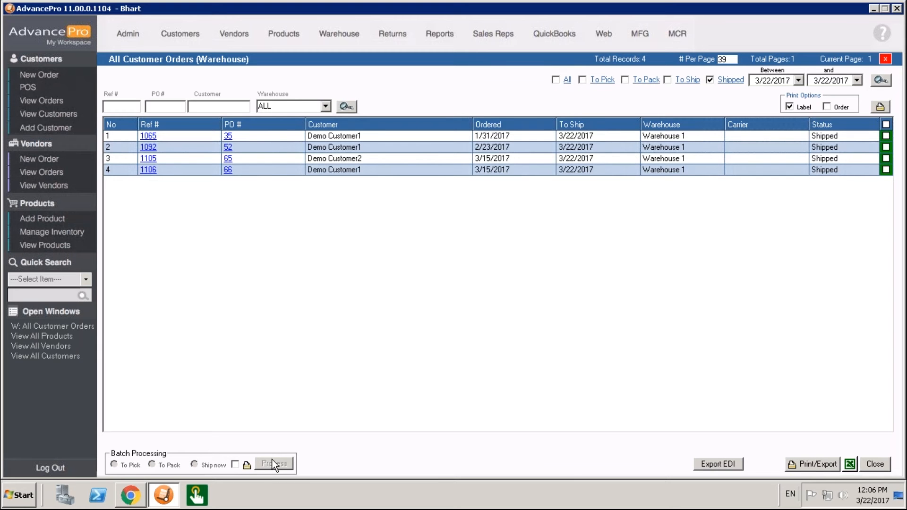
left_click(171, 33)
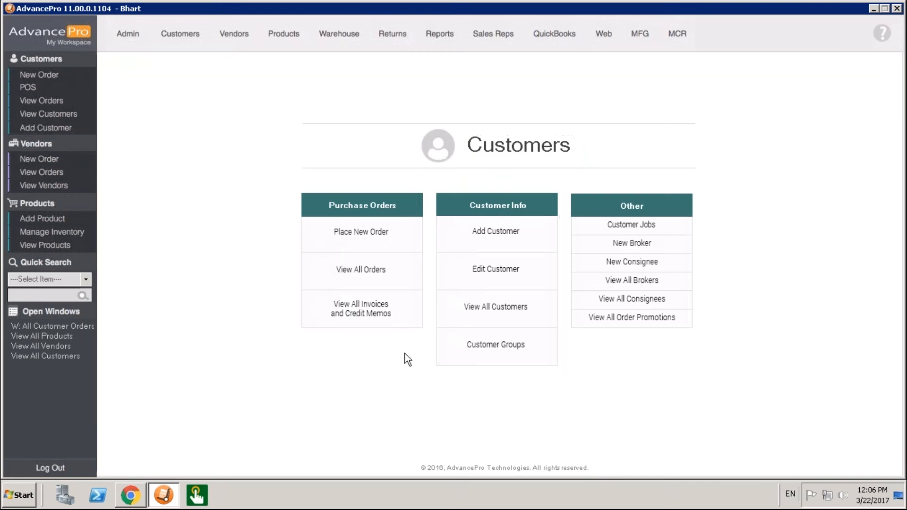
left_click(389, 309)
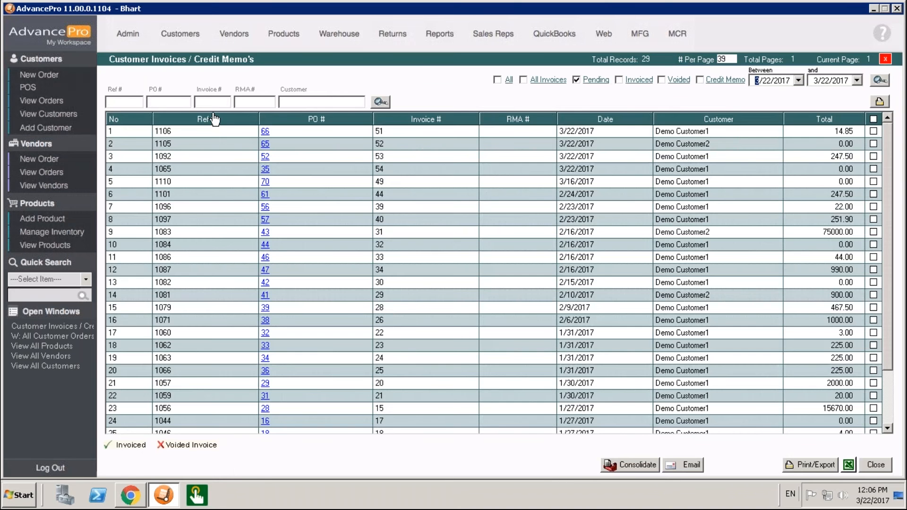
left_click(267, 137)
double_click(268, 137)
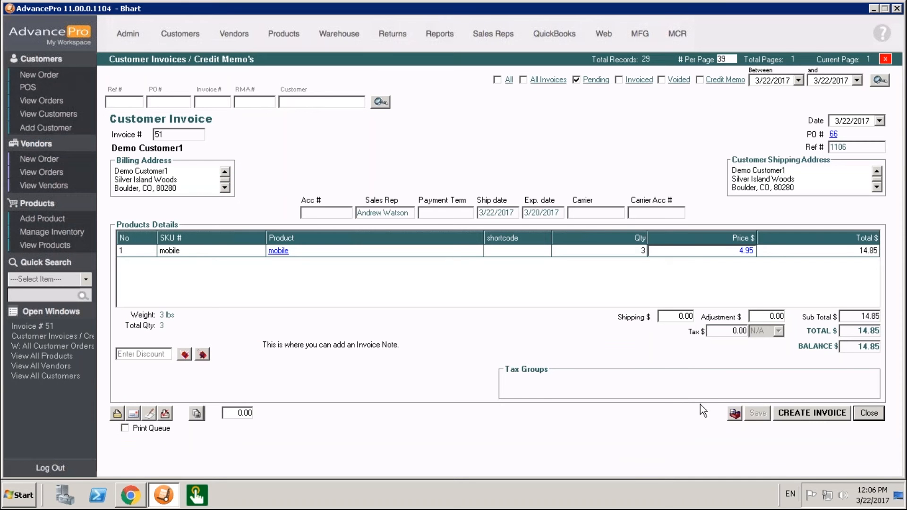
left_click(868, 413)
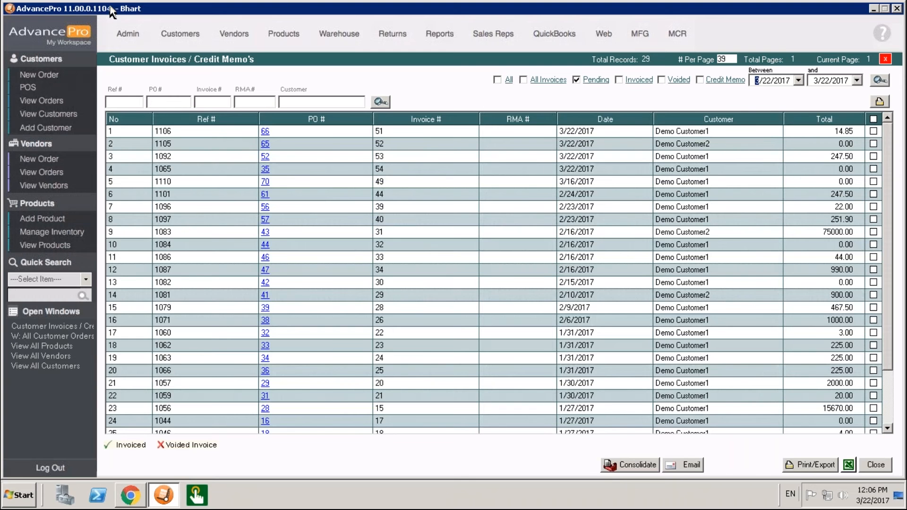
- Enable Finalize Invoice (View All) and Finalize Bill (View All) in the additional site settings and save
left_click(128, 36)
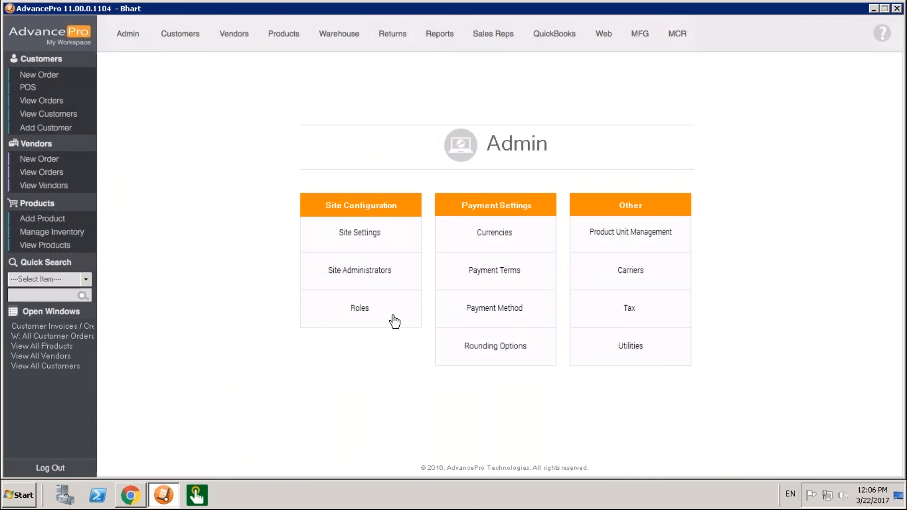
left_click(384, 244)
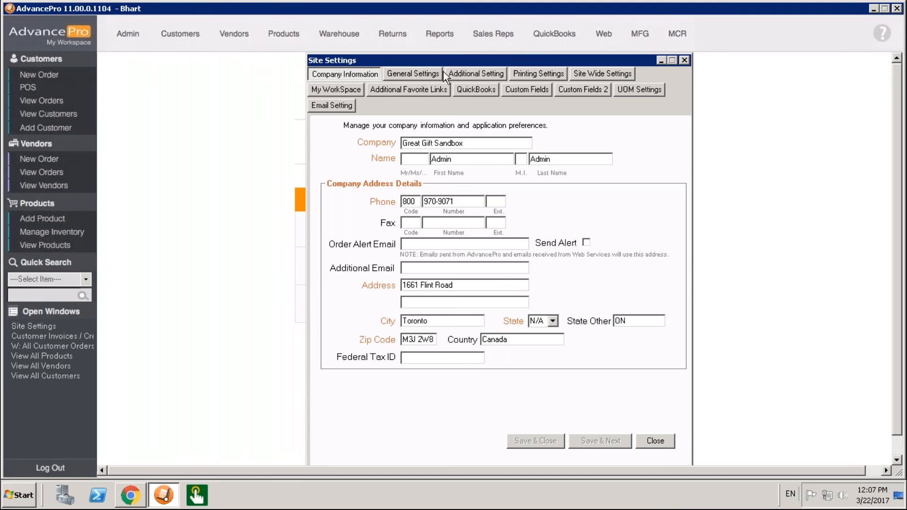
left_click(471, 74)
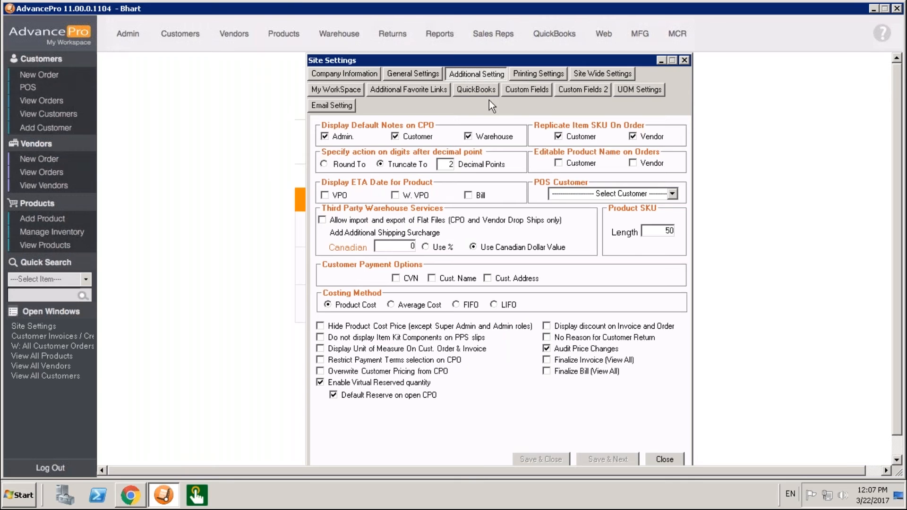
left_click(547, 360)
left_click(547, 373)
left_click(558, 460)
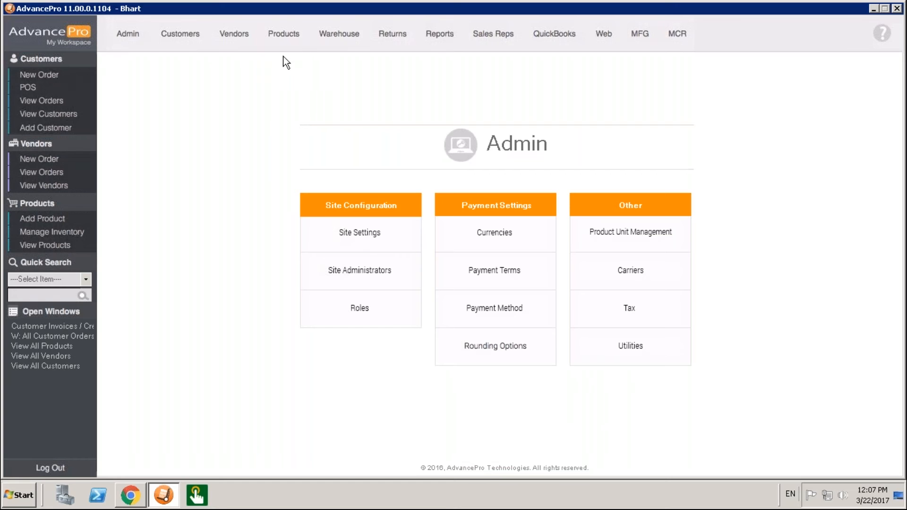
left_click(184, 35)
left_click(380, 319)
left_click(874, 135)
left_click(874, 156)
left_click(874, 194)
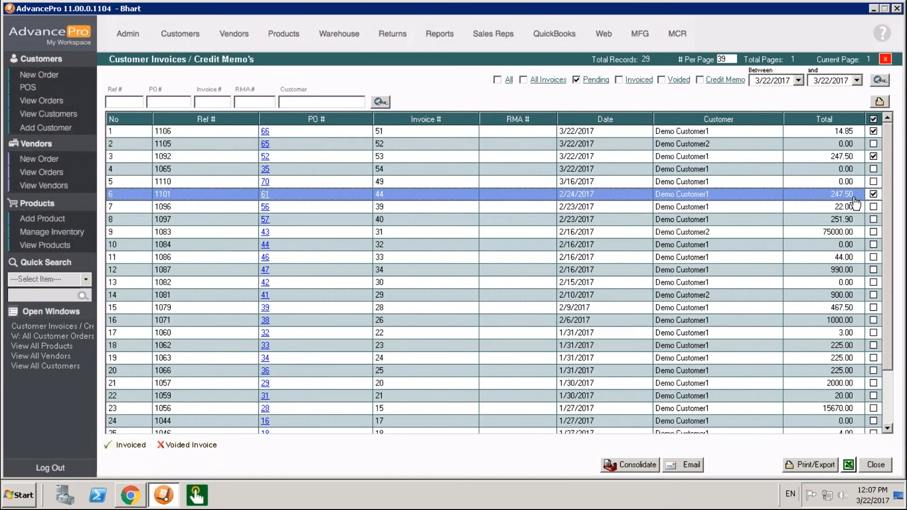
- Close and reopen the customer invoices and credit memos list, and select only the pending invoices in rows 2, 6 and 12
left_click(885, 59)
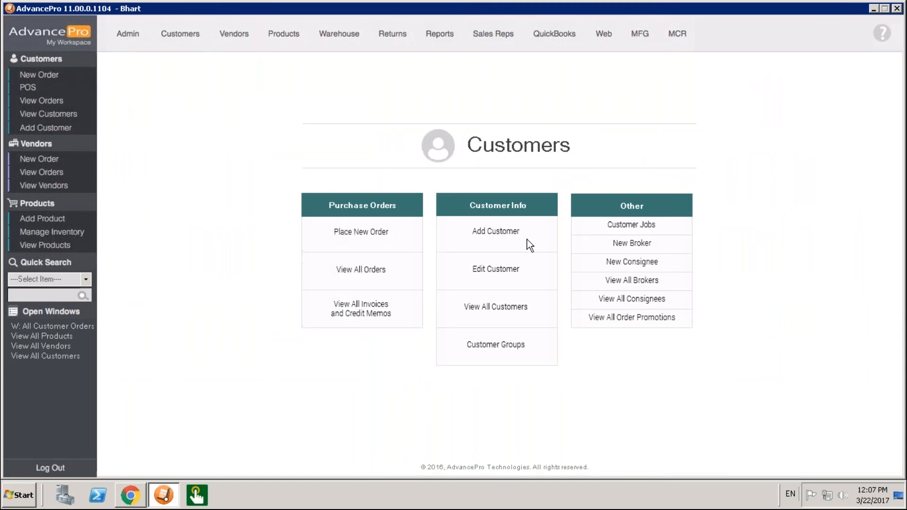
left_click(355, 319)
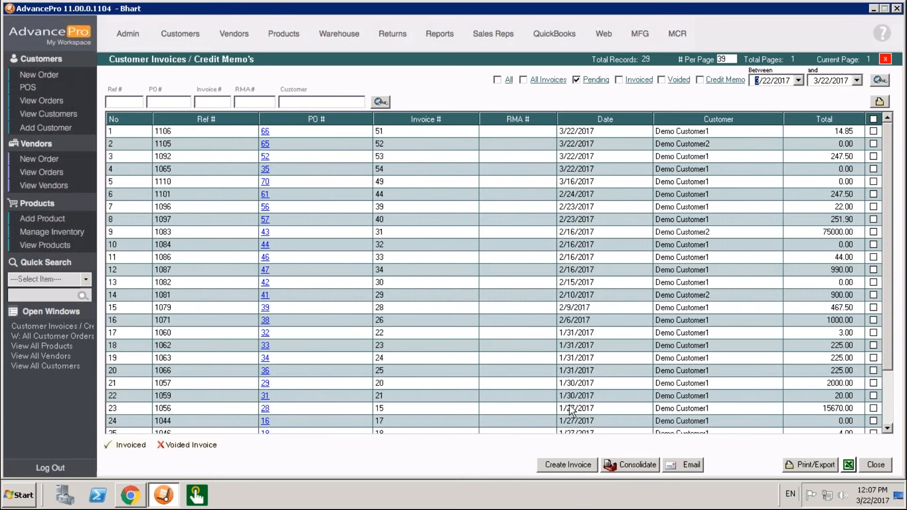
left_click(873, 118)
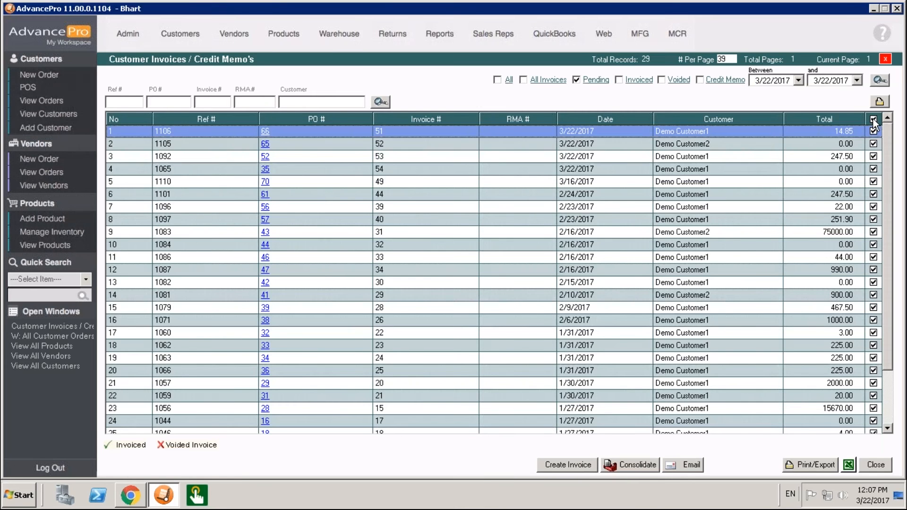
left_click(873, 119)
left_click(875, 144)
left_click(873, 195)
left_click(873, 269)
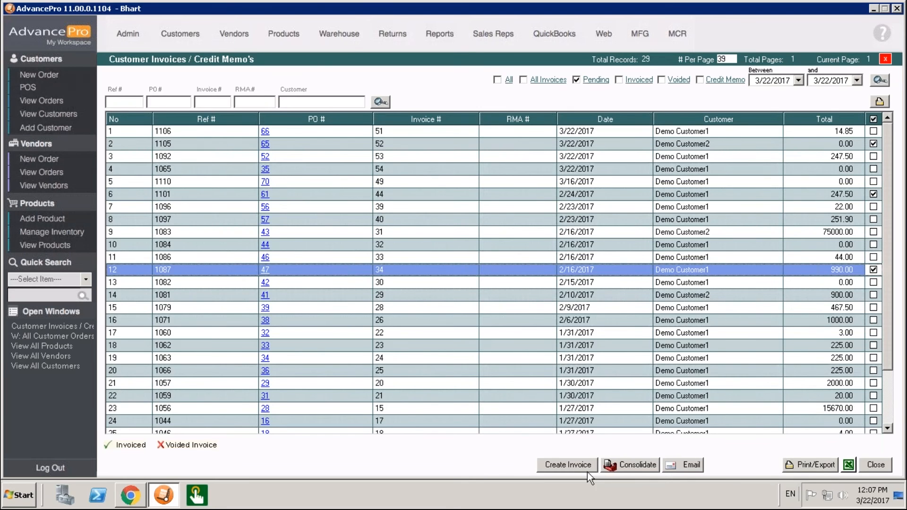
- Create the invoices for the selected records in one batch, confirming that they are finalized without individual review
left_click(585, 465)
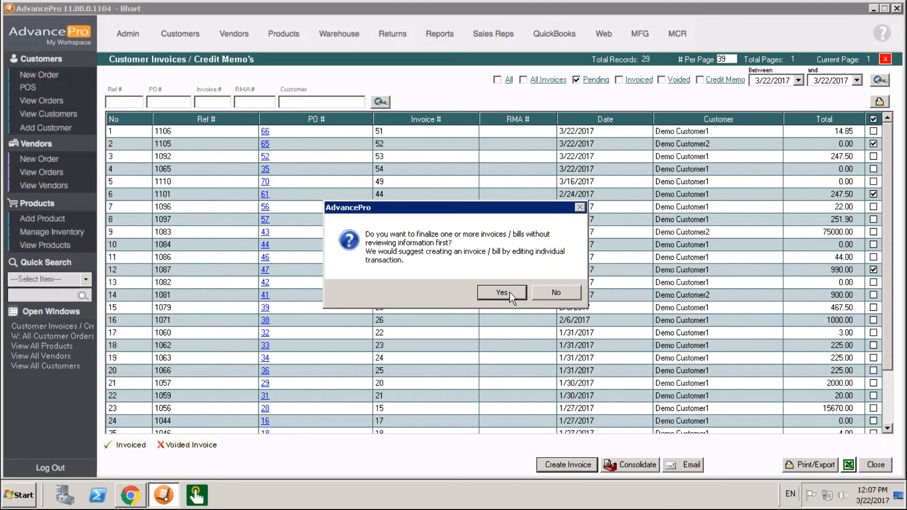
left_click(511, 293)
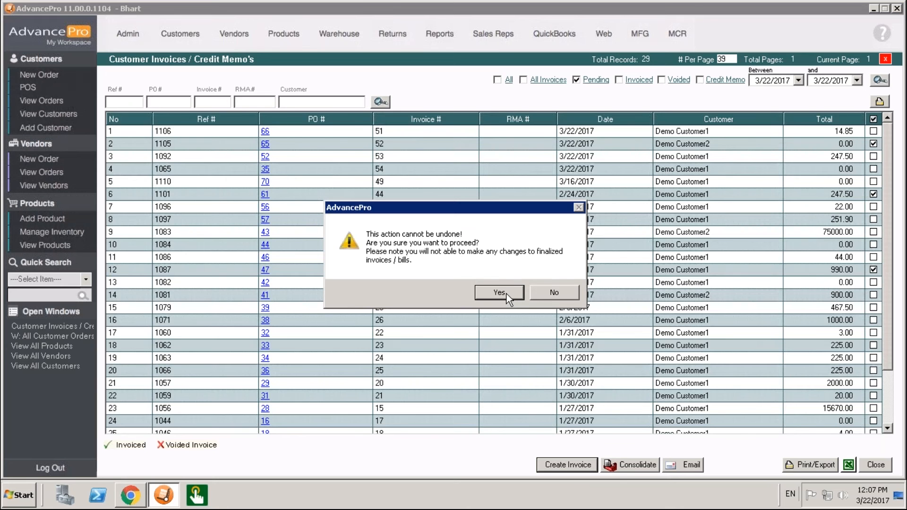
left_click(507, 294)
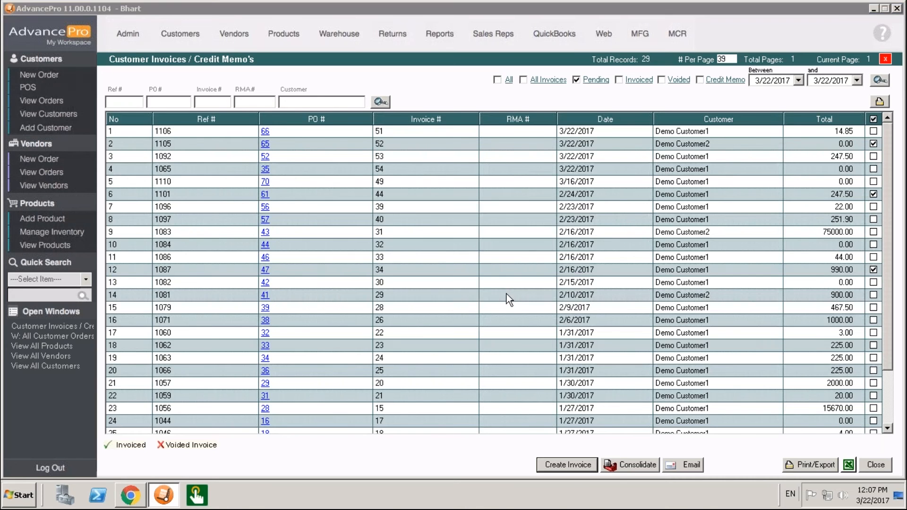
left_click(541, 285)
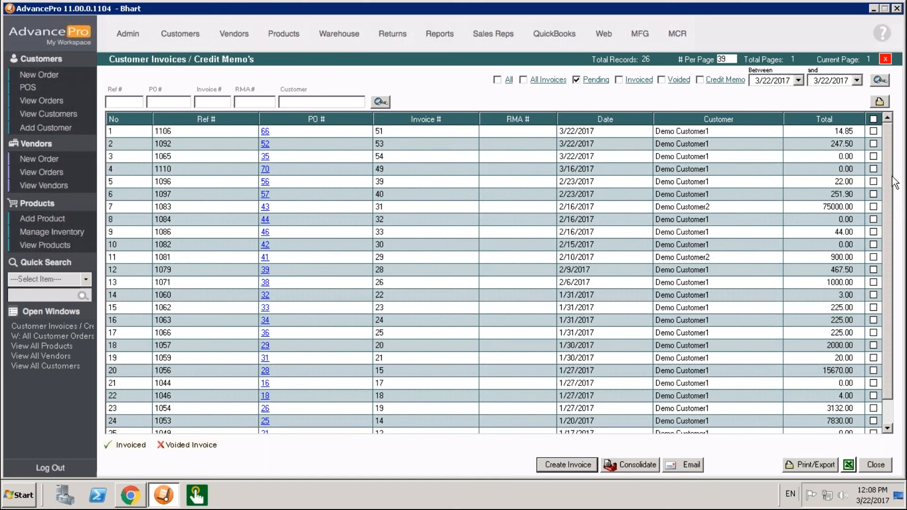
- Filter the customer invoices to Invoiced and open the first one in the list
left_click(638, 80)
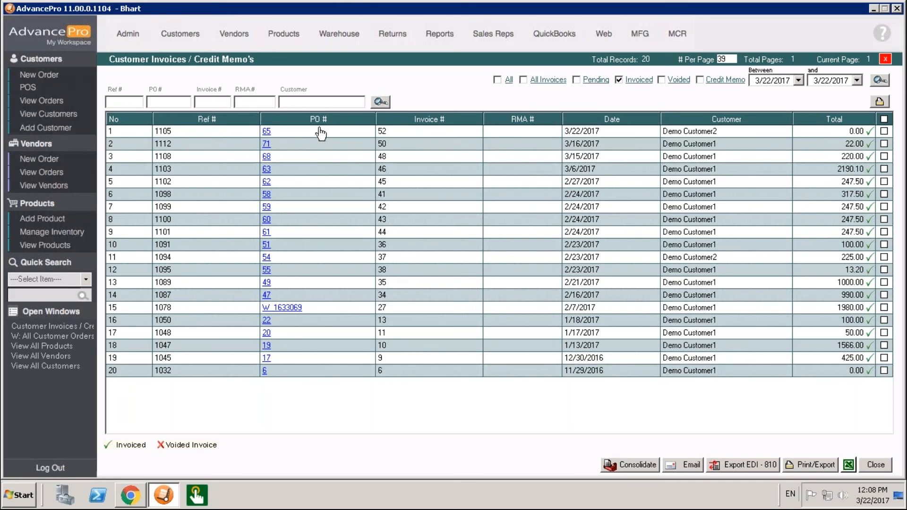
left_click(268, 134)
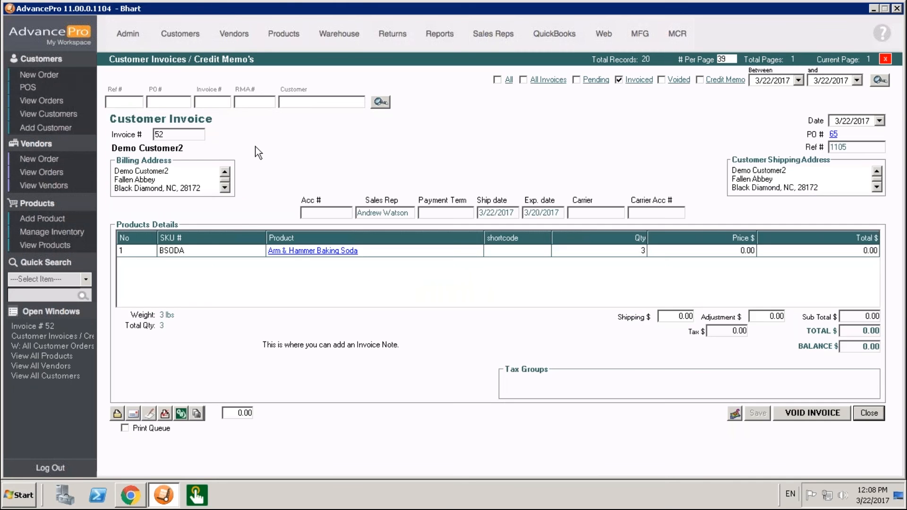
left_click(168, 416)
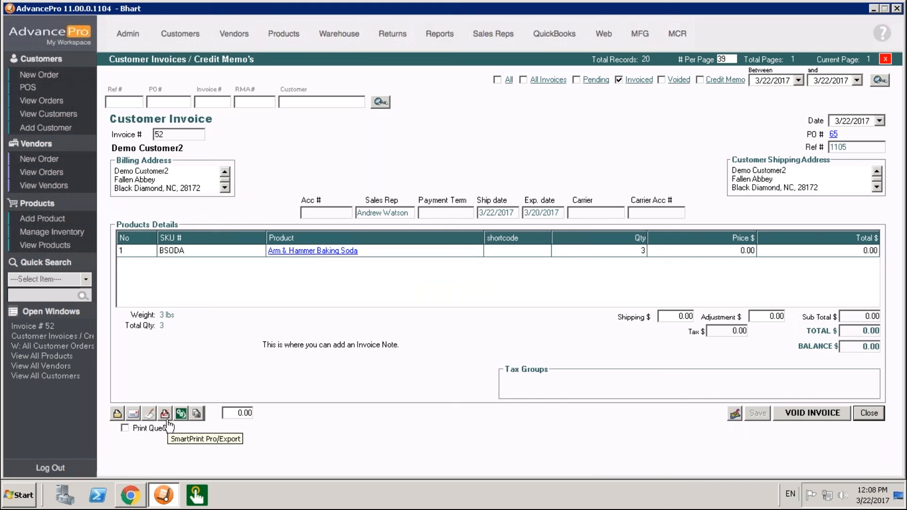
- Preview the invoice's printout in an enlarged window, review the available export file types, and close it without exporting
left_click(117, 414)
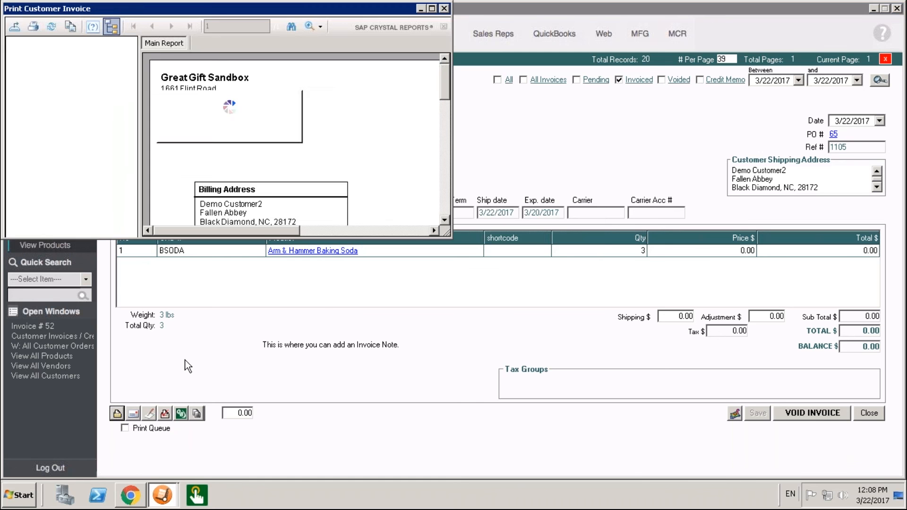
left_click_drag(447, 234, 779, 478)
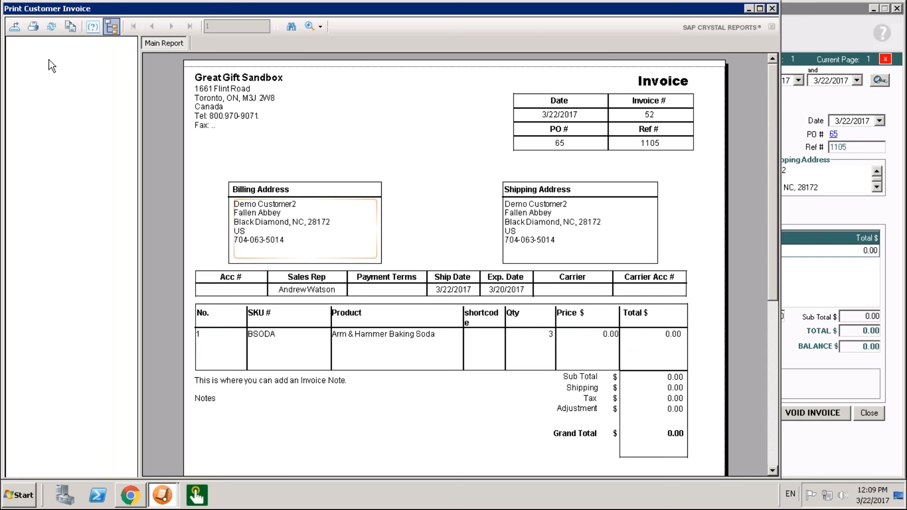
left_click(14, 26)
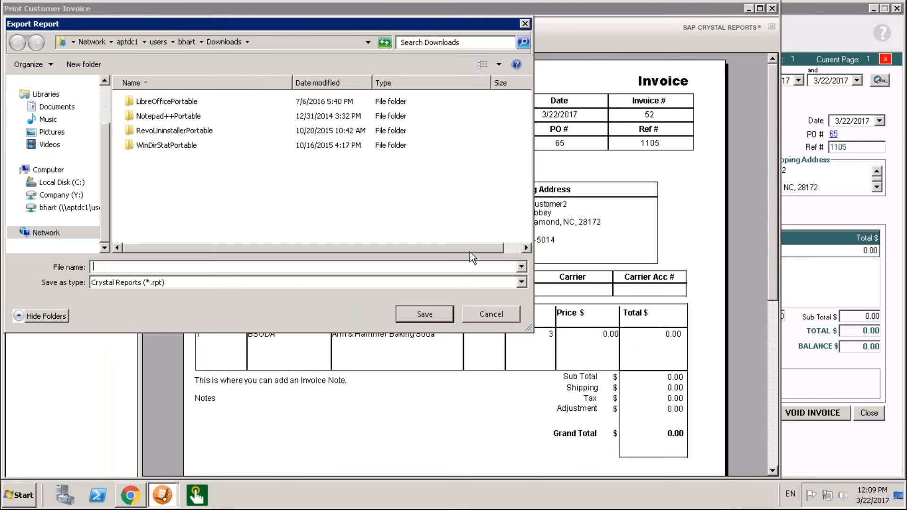
left_click(522, 267)
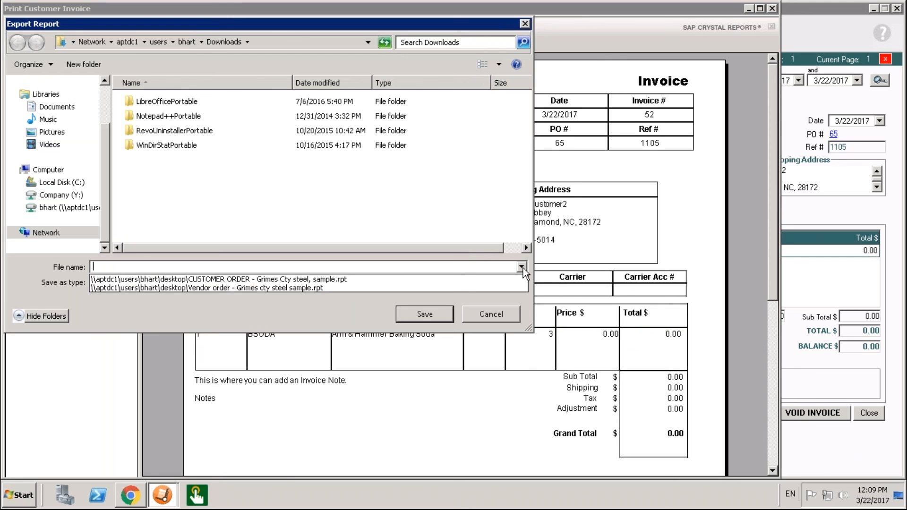
left_click(521, 284)
left_click(522, 283)
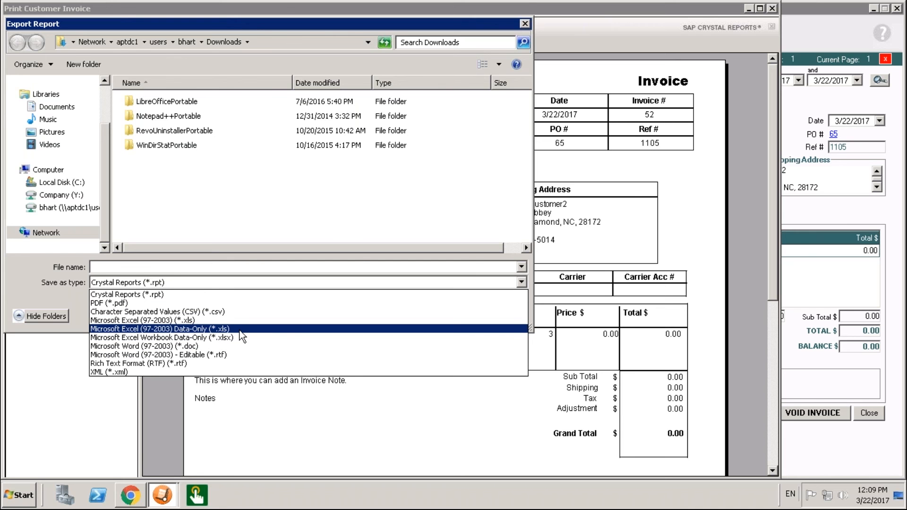
left_click(232, 269)
left_click(492, 314)
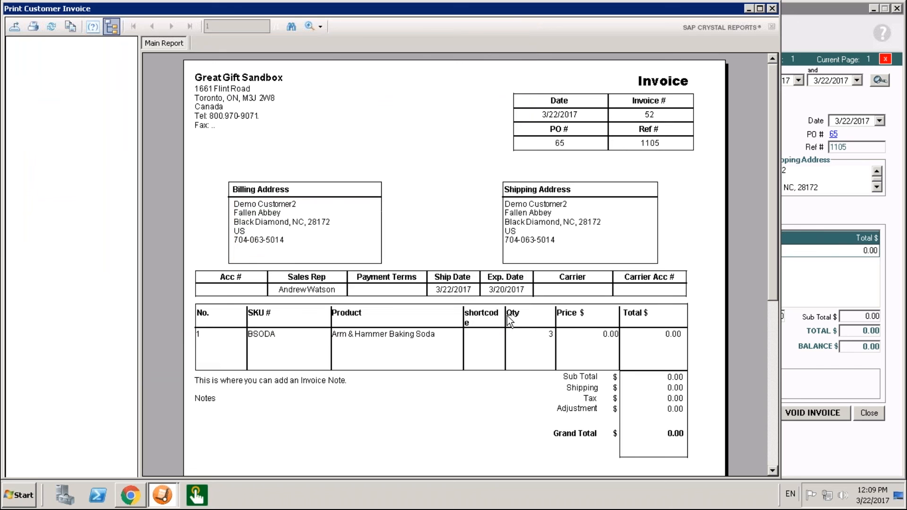
left_click(773, 8)
- View the invoice in the Report Viewer and close it
left_click(165, 414)
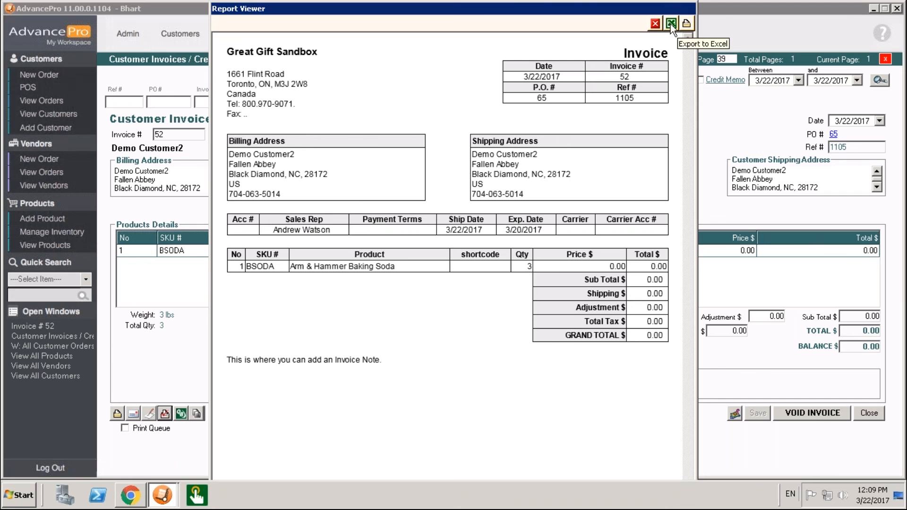
left_click(654, 24)
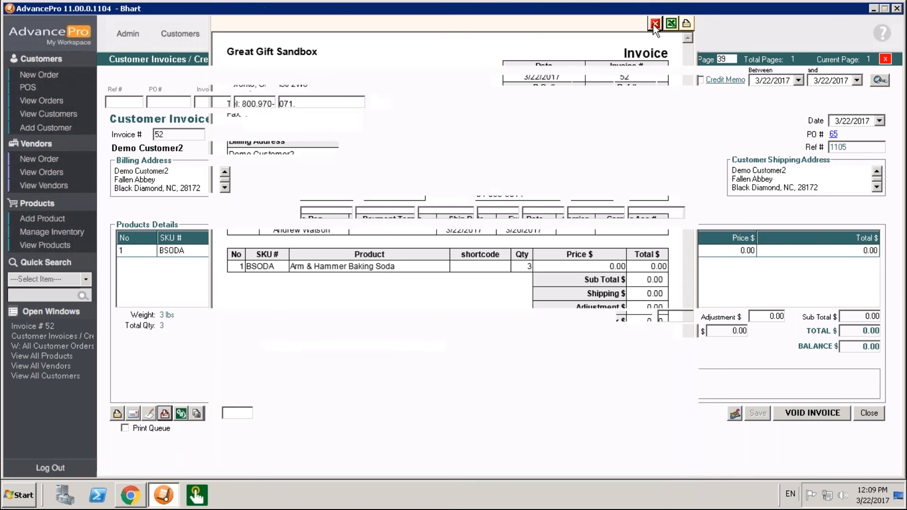